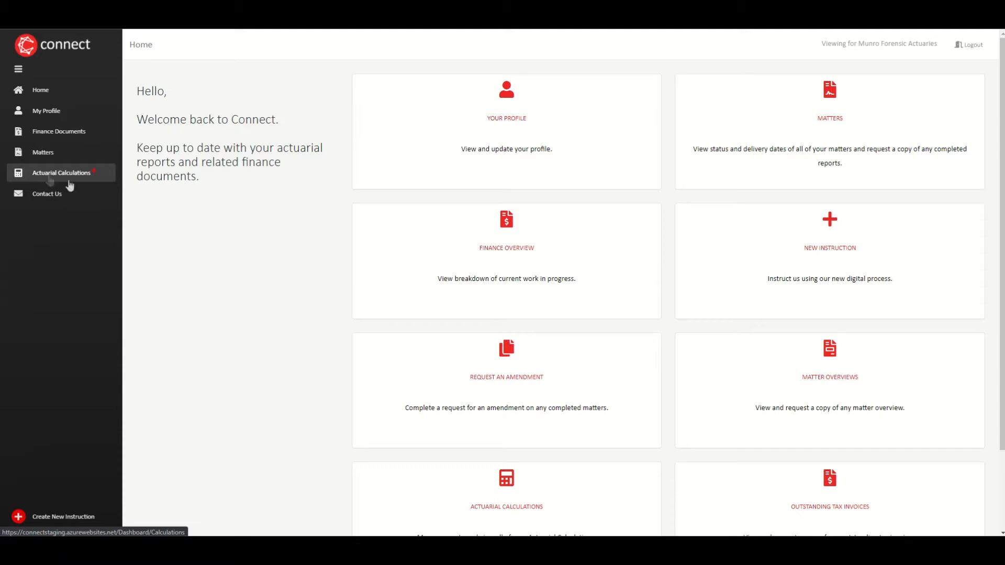
# Step: Start a new Actuarial Calculation and acknowledge the points about cost, upfront payment and eligibility
pyautogui.click(515, 487)
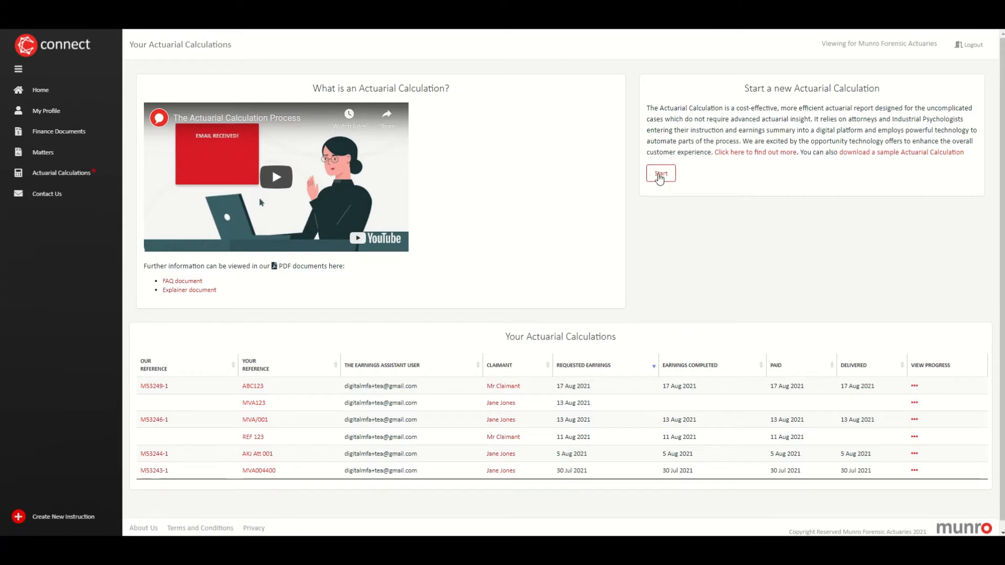
pyautogui.click(659, 177)
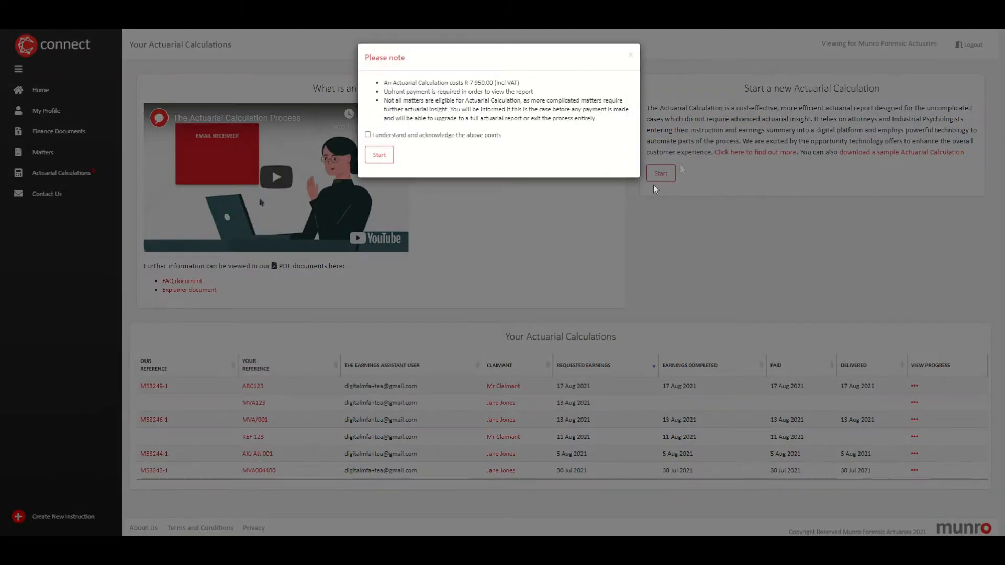
pyautogui.click(368, 135)
pyautogui.click(376, 155)
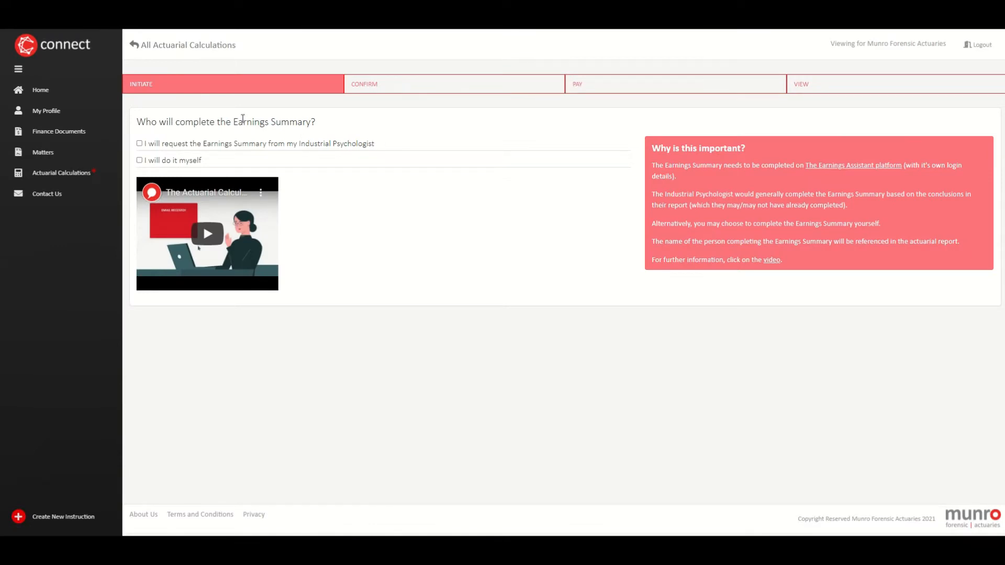
# Step: Request the Earnings Summary from the Industrial Psychologist, giving the psychologist's name and email address, and continue to the general information
pyautogui.click(139, 144)
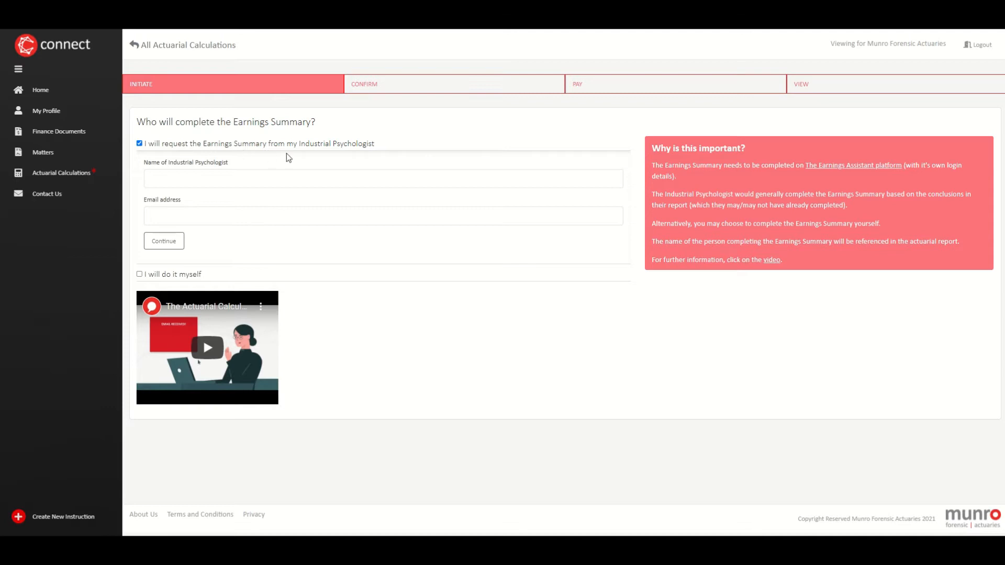
pyautogui.click(147, 273)
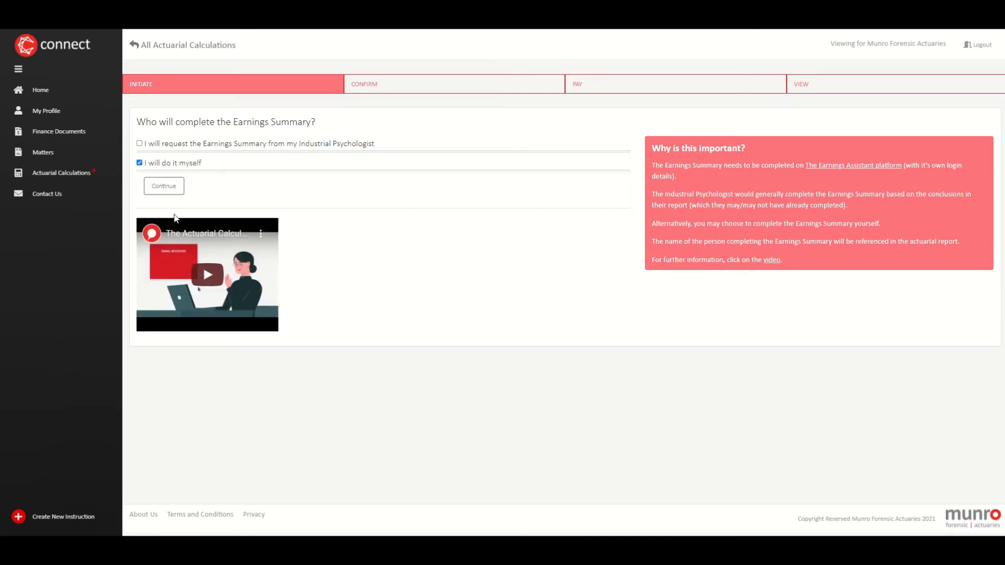
pyautogui.click(139, 144)
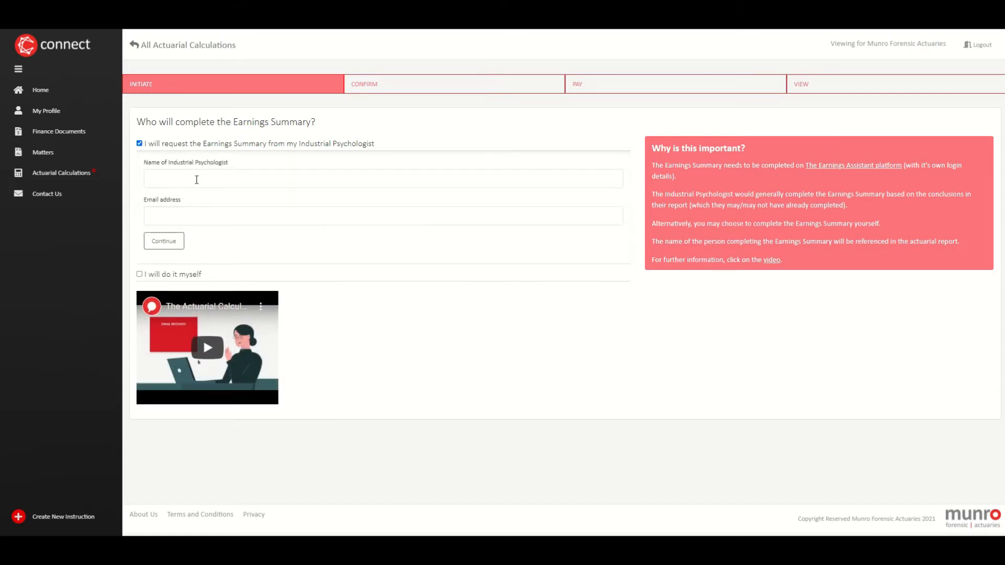
pyautogui.click(189, 180)
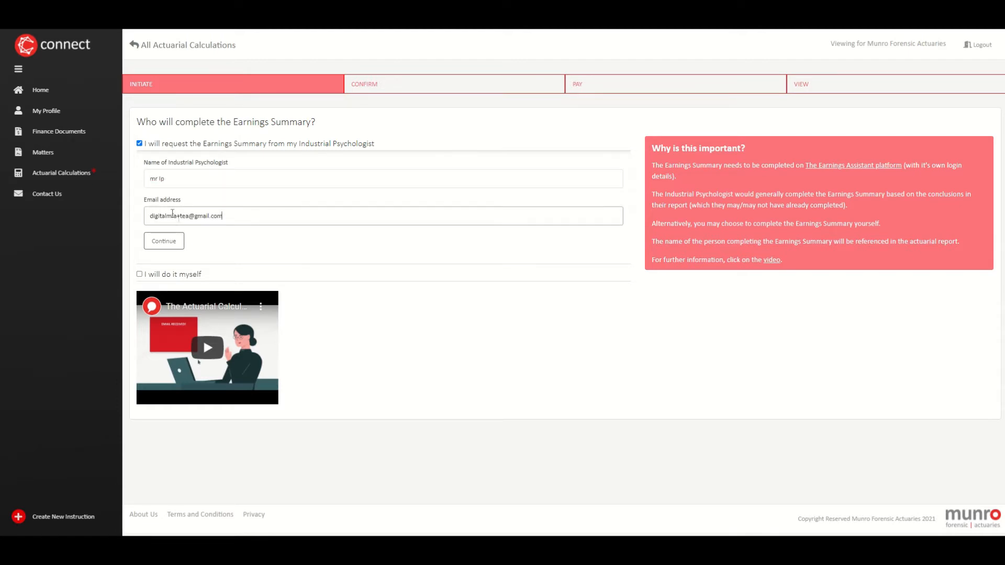
pyautogui.click(172, 238)
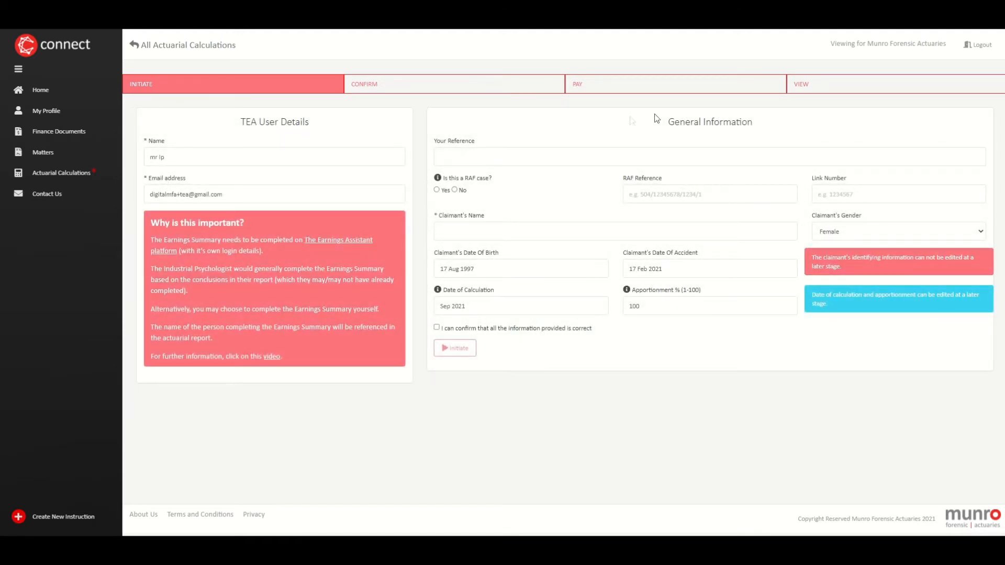
# Step: Enter ABC123 as your reference, mark the matter as a RAF case, and fill in the claimant's name
pyautogui.click(478, 162)
pyautogui.write('ABC123')
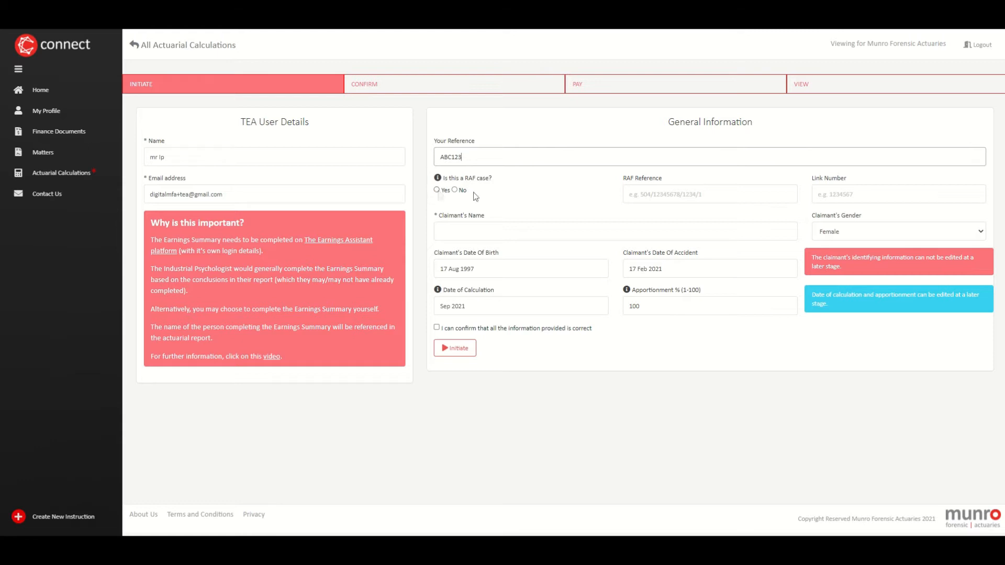
pyautogui.click(436, 189)
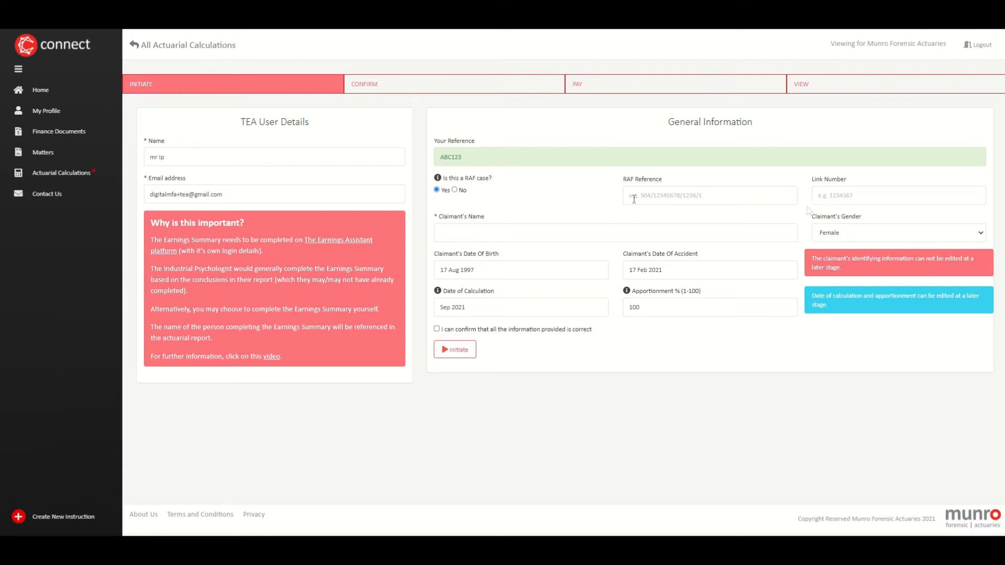
pyautogui.click(506, 230)
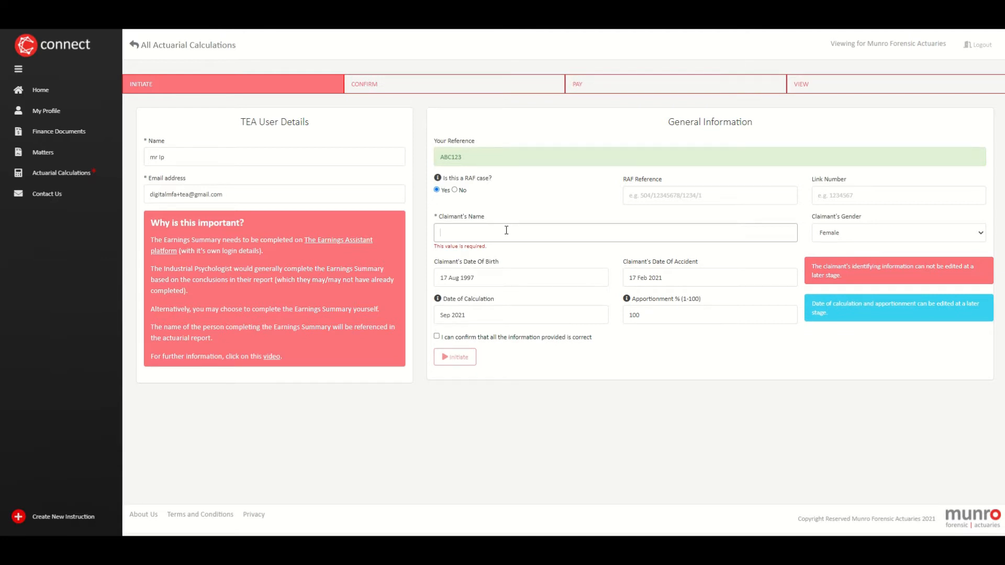
pyautogui.write('Mr Claimant')
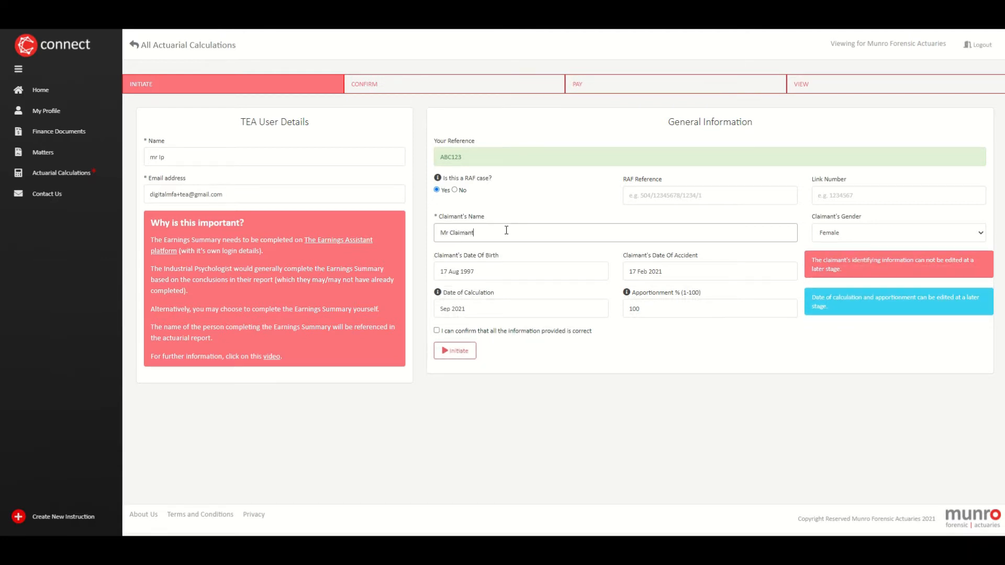
# Step: Enter the claimant's date of birth and set the date of accident to 17 February 2015
pyautogui.click(489, 272)
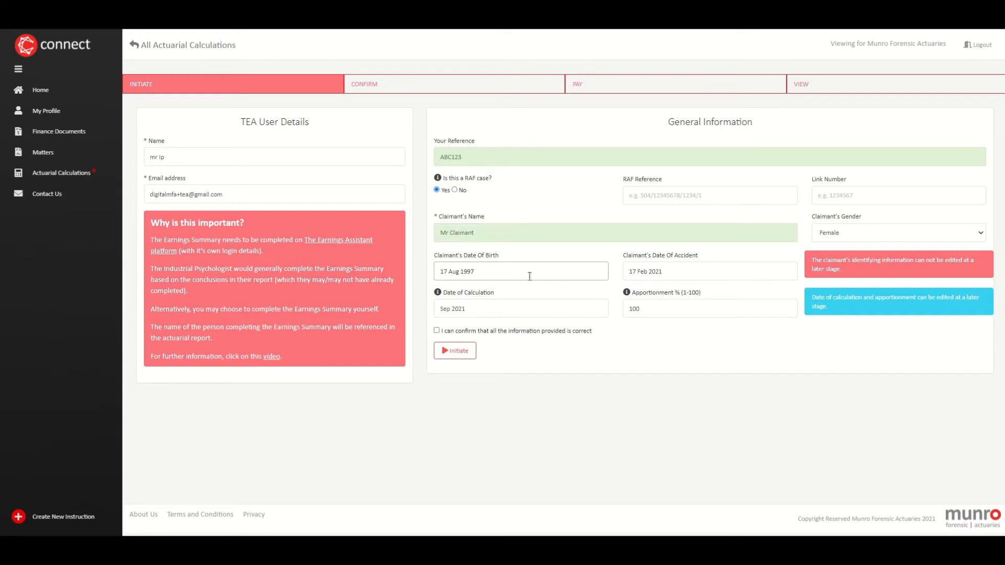
pyautogui.press('BackSpace')
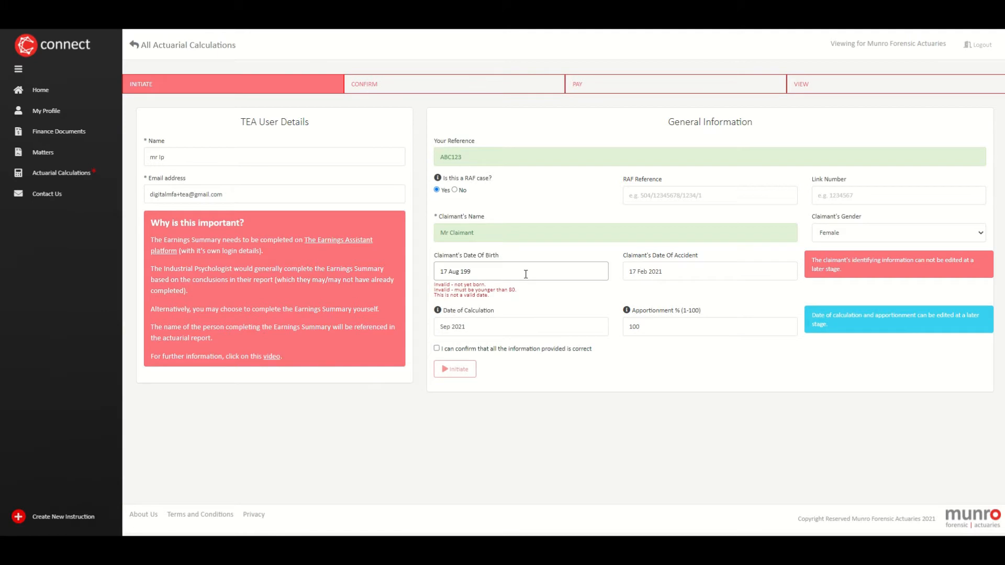
pyautogui.write('0')
pyautogui.click(661, 269)
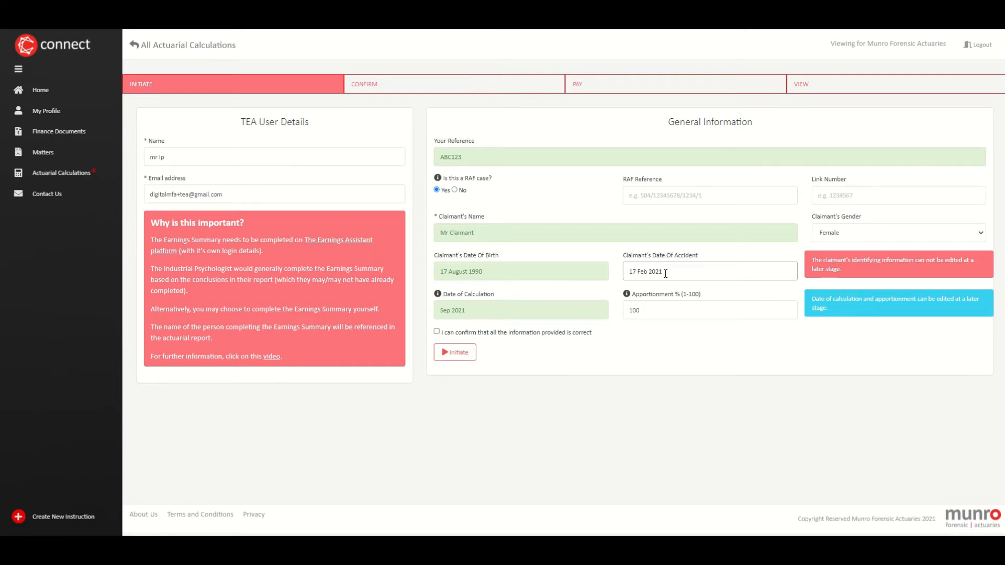
pyautogui.press('BackSpace')
pyautogui.press('BackSpace')
pyautogui.write('15')
# Step: Set the claimant's gender to Male, confirm that the information is correct, and initiate the calculation
pyautogui.click(846, 232)
pyautogui.click(848, 255)
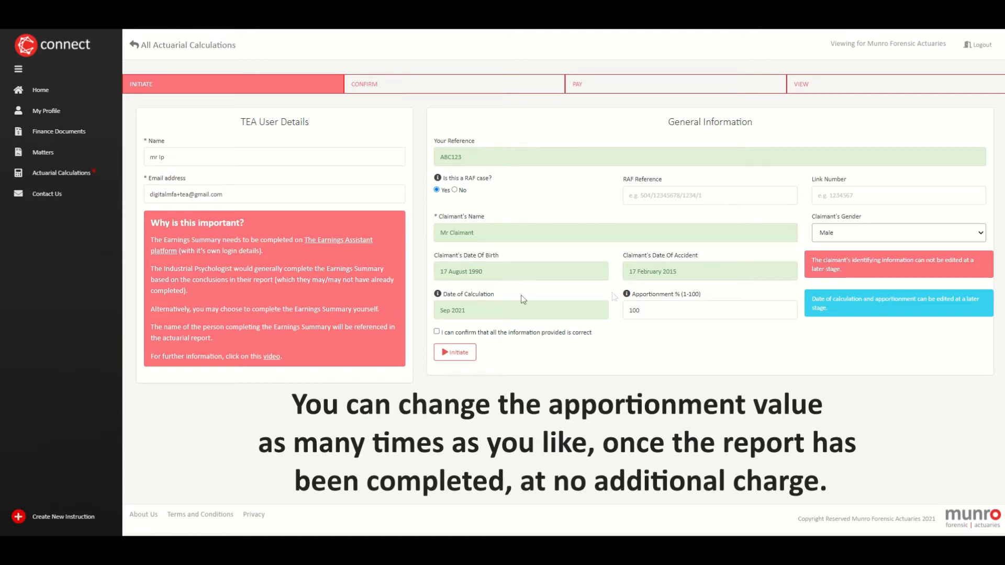
pyautogui.click(437, 332)
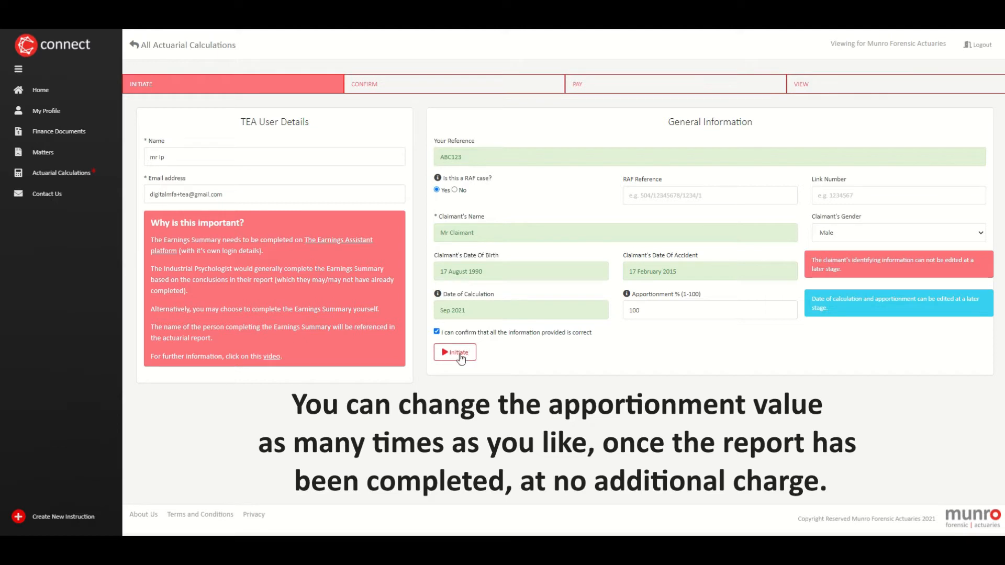
pyautogui.click(457, 353)
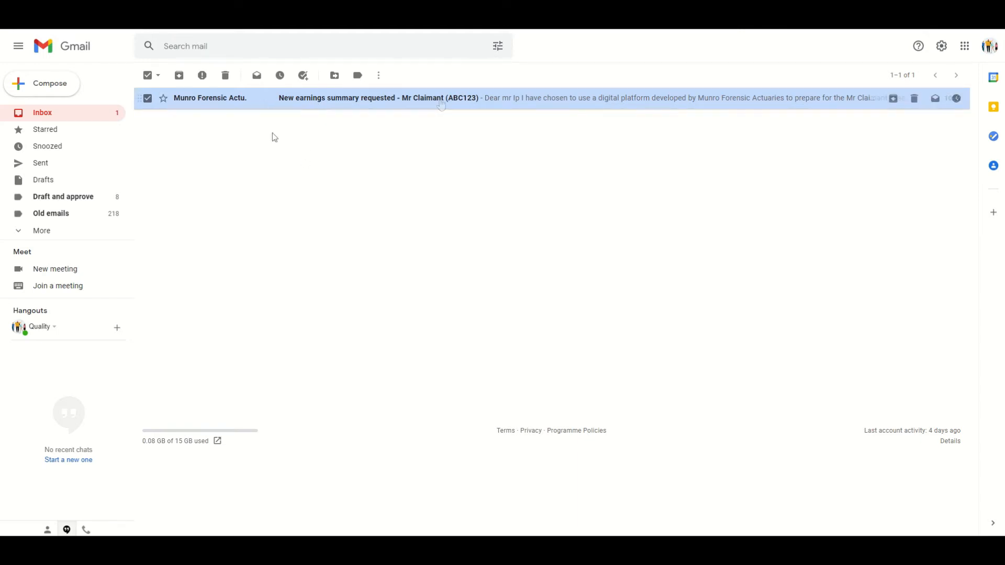
# Step: Follow the unique link in the earnings summary request email in Gmail and create a new Earnings Summary in The Earnings Assistant
pyautogui.click(373, 104)
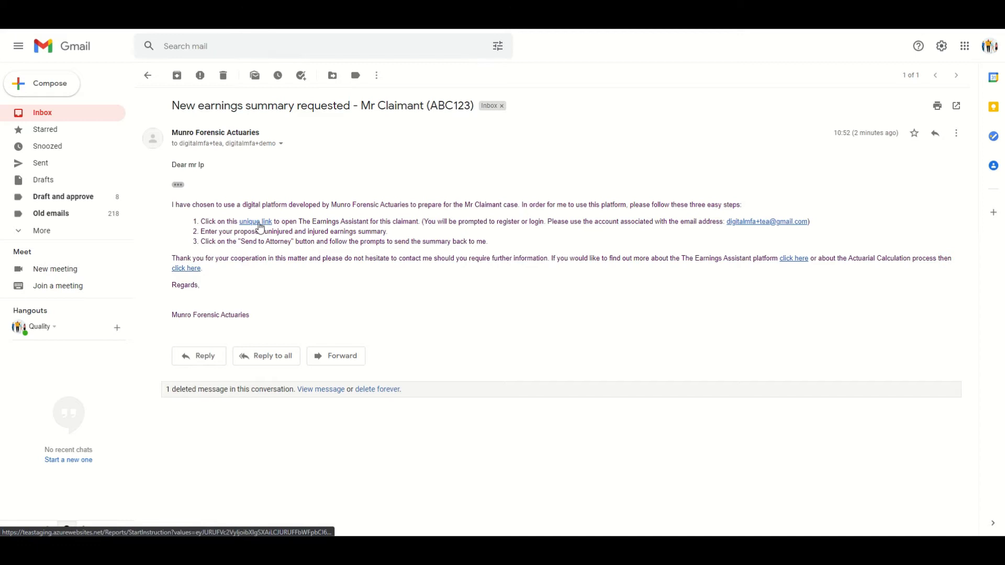
pyautogui.click(256, 224)
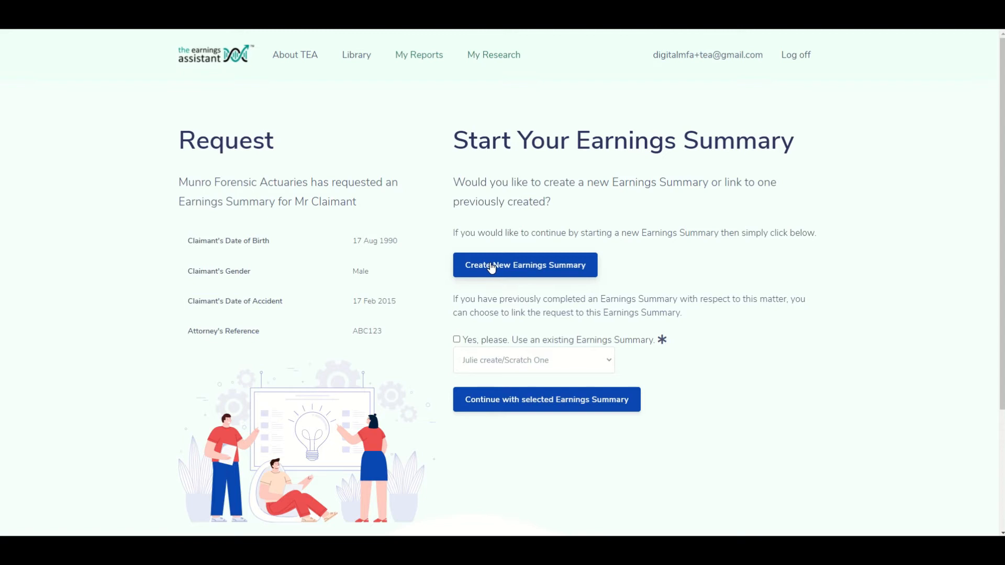
pyautogui.click(537, 360)
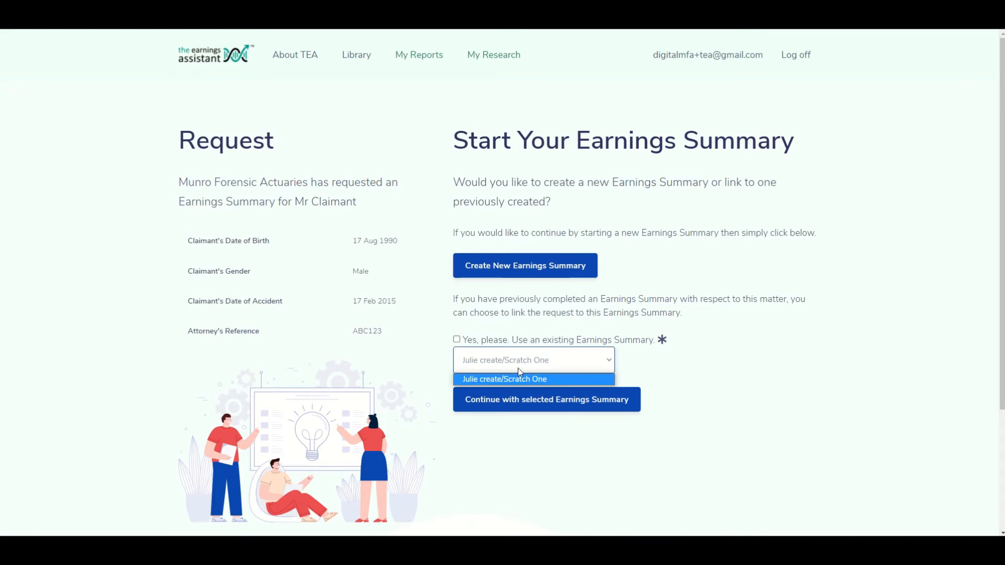
pyautogui.click(532, 350)
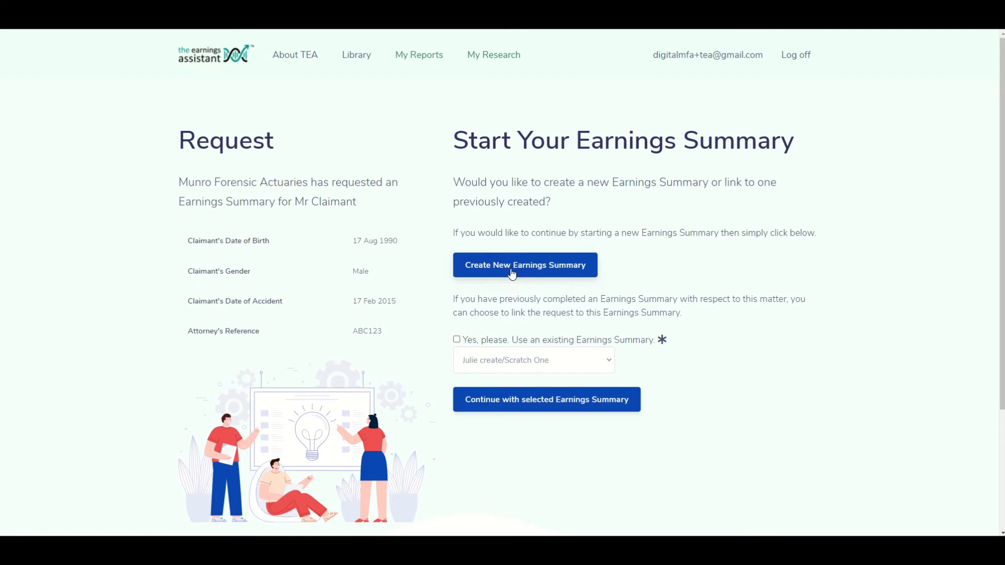
pyautogui.click(512, 274)
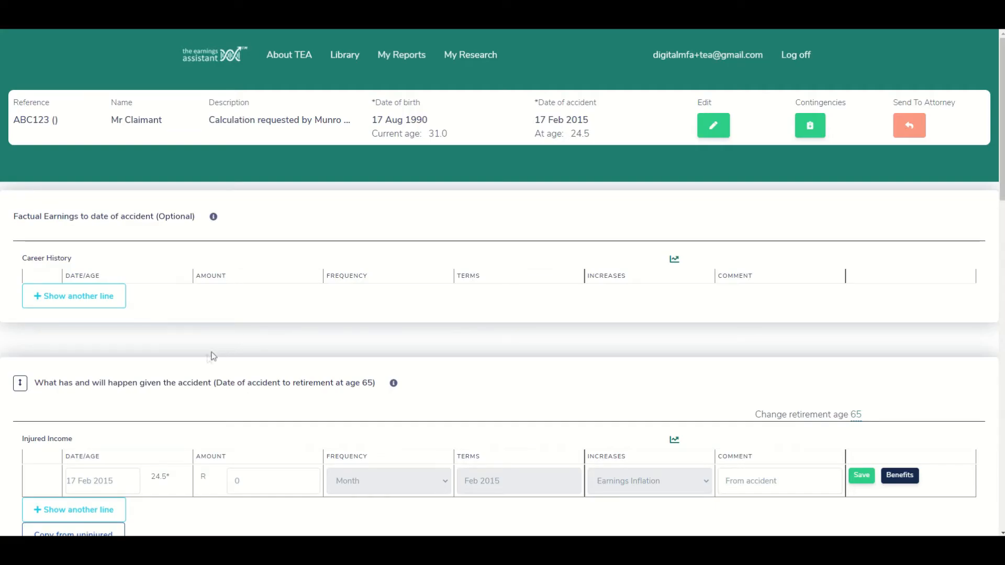
# Step: Set the Uninjured Income amount from 17 Feb 2015 to R 5000 per month and save the line
pyautogui.scroll(-1, 230, 421)
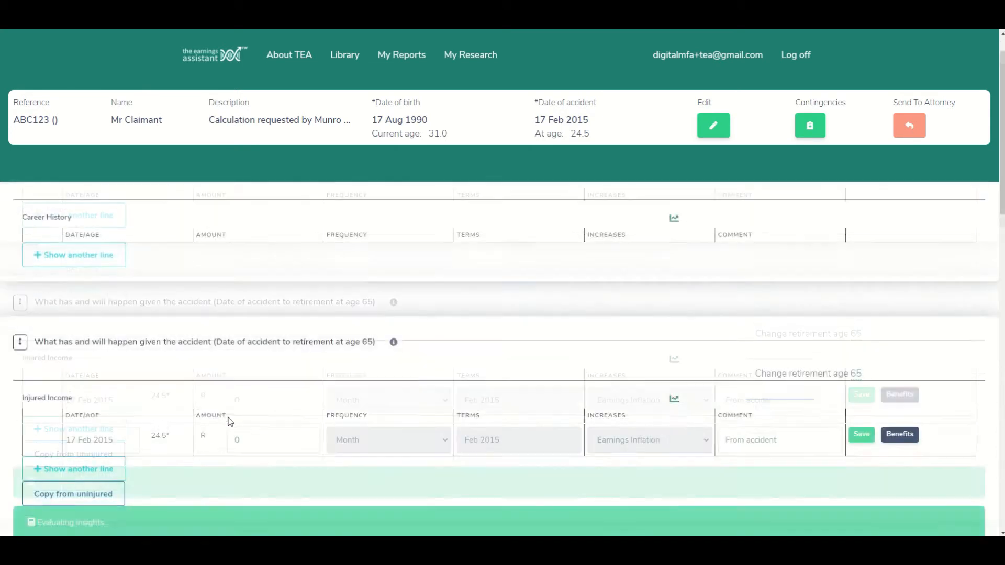
pyautogui.scroll(-4, 230, 422)
pyautogui.scroll(3, 249, 326)
pyautogui.scroll(-2, 426, 285)
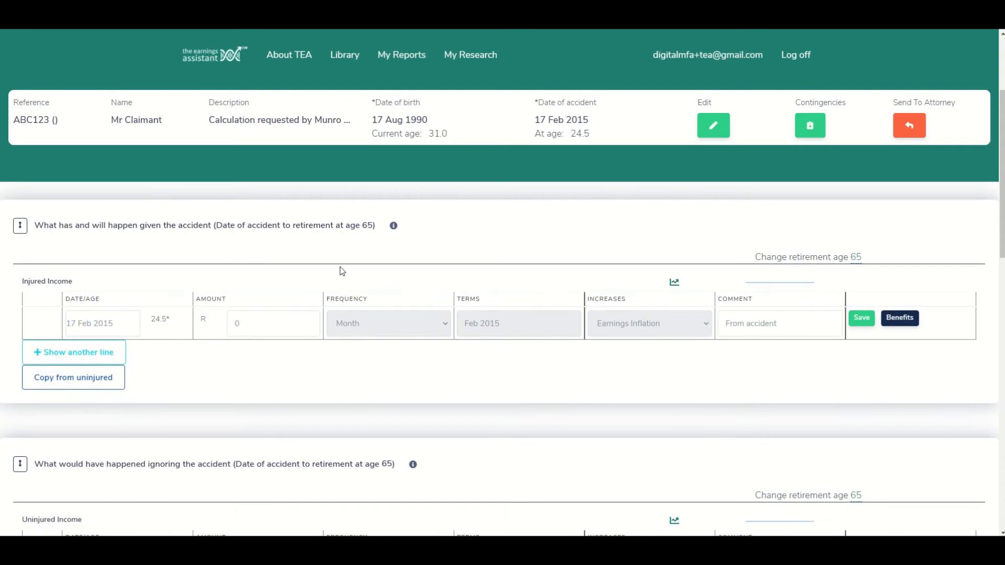
pyautogui.scroll(-1, 341, 271)
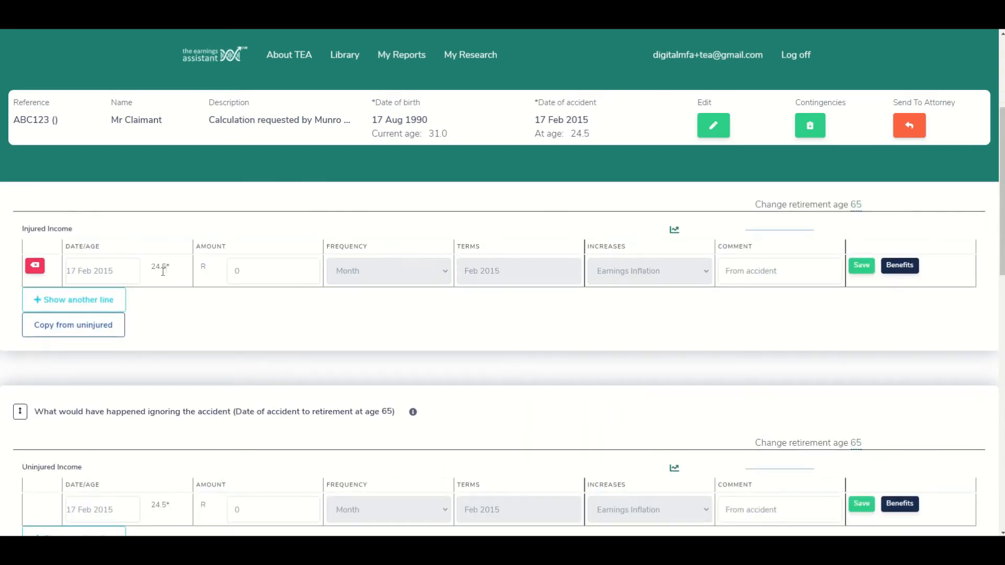
pyautogui.scroll(-2, 240, 319)
pyautogui.click(237, 405)
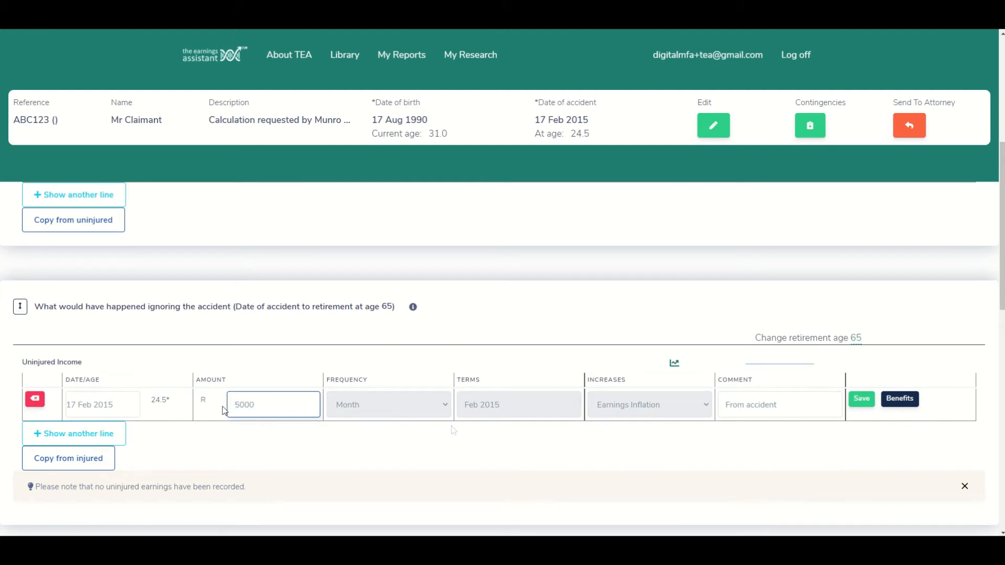
pyautogui.click(862, 400)
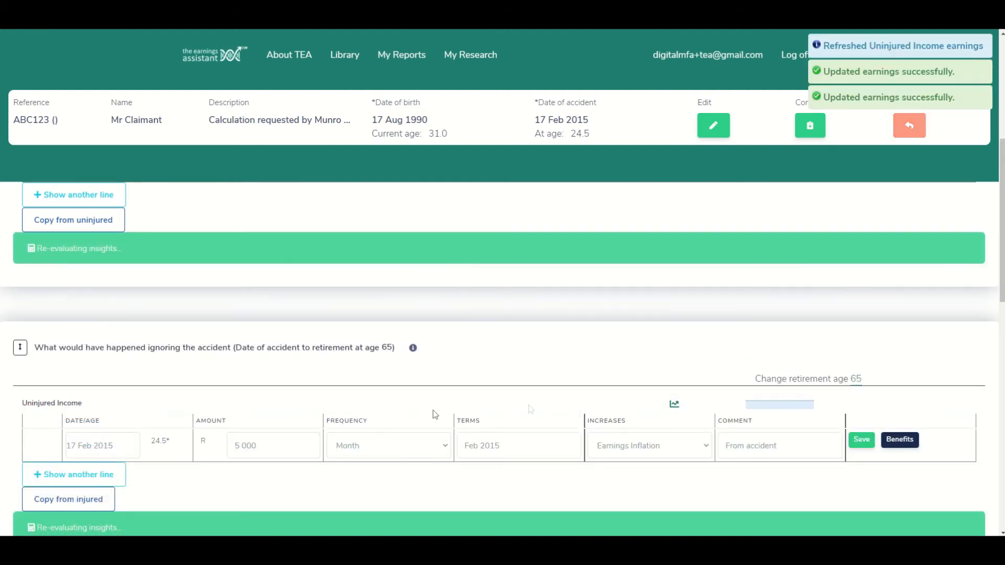
# Step: Examine the Progression Earnings Overview graph for the uninjured progression
pyautogui.scroll(-7, 583, 377)
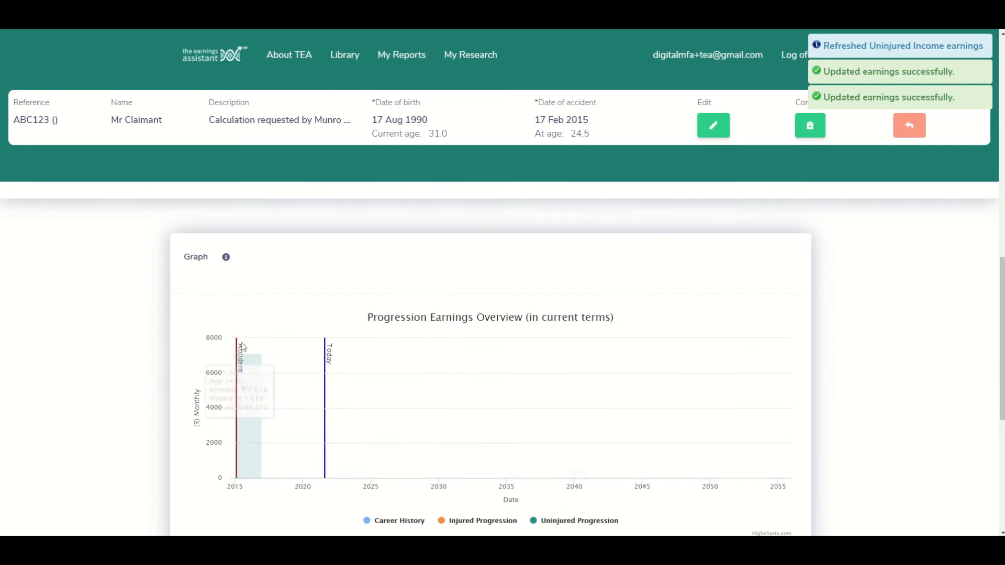
pyautogui.scroll(-1, 576, 335)
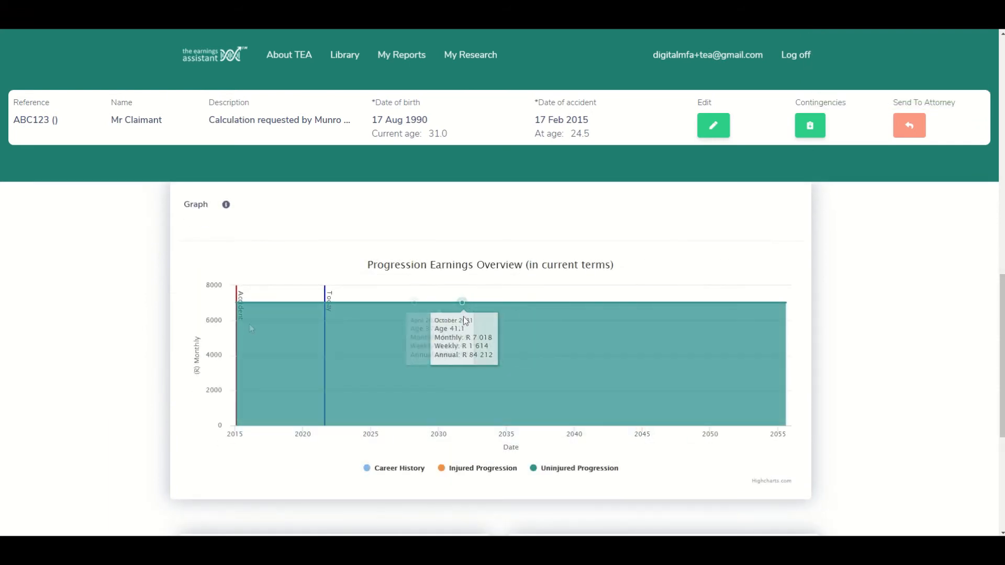
pyautogui.scroll(1, 863, 225)
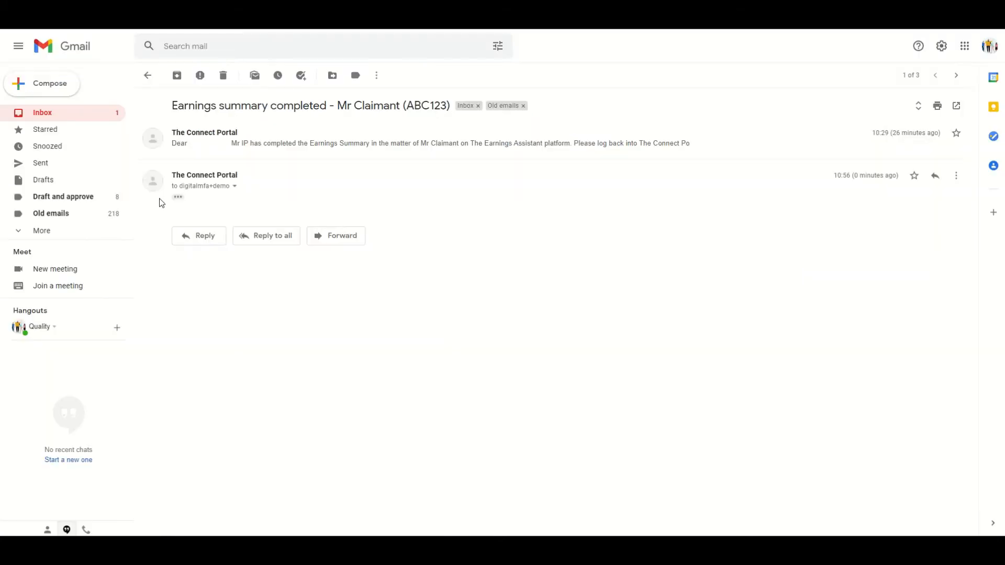
# Step: Expand the earnings summary completed email in Gmail and review the claimant's Earnings Summary in Connect
pyautogui.click(177, 197)
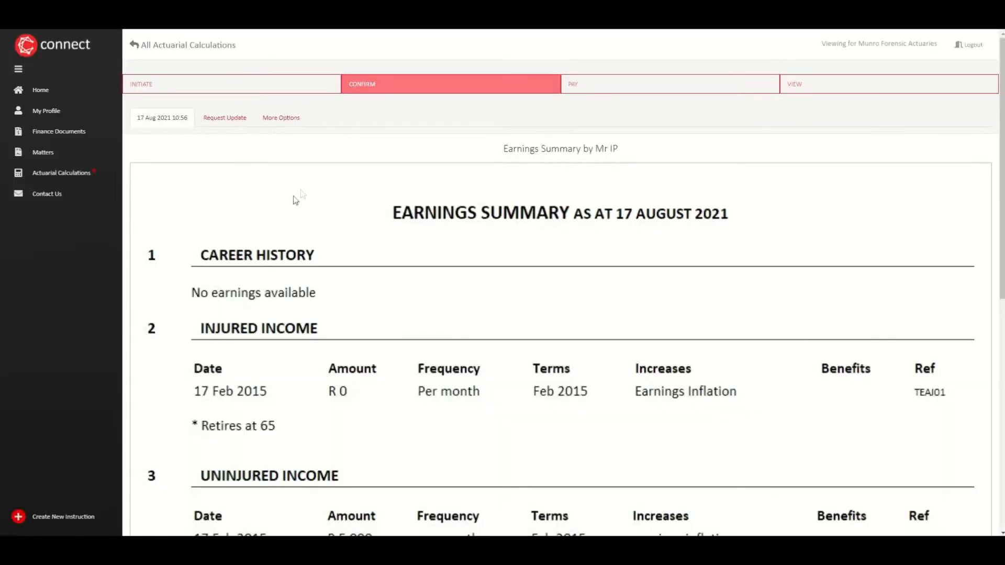
pyautogui.scroll(-2, 442, 275)
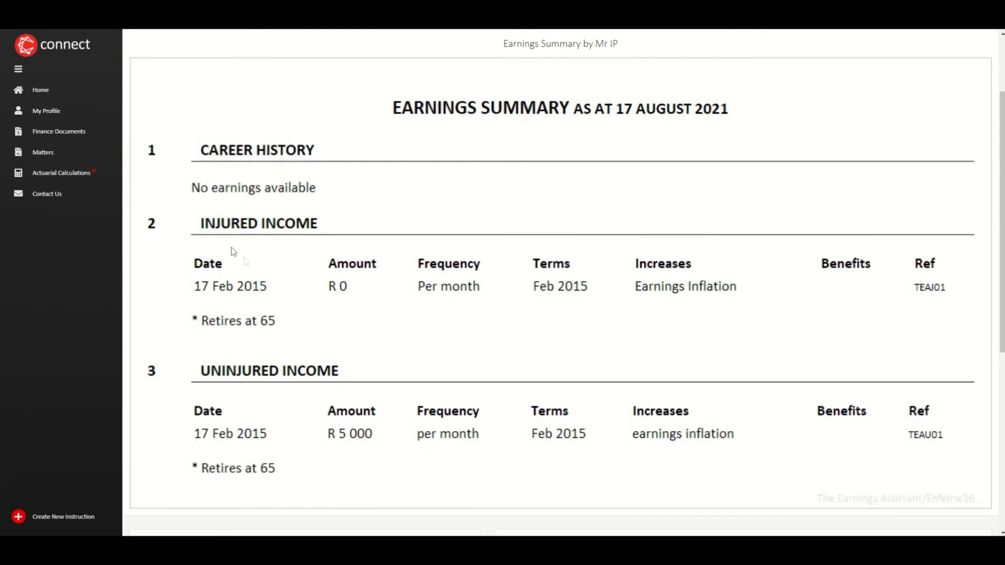
pyautogui.scroll(-2, 351, 403)
pyautogui.scroll(4, 419, 370)
pyautogui.scroll(-2, 439, 309)
pyautogui.scroll(2, 337, 291)
# Step: View the form for requesting an updated Earnings Summary, and return to the 17 Aug 2021 10:56 summary down to its calculation inputs
pyautogui.click(233, 118)
pyautogui.click(192, 228)
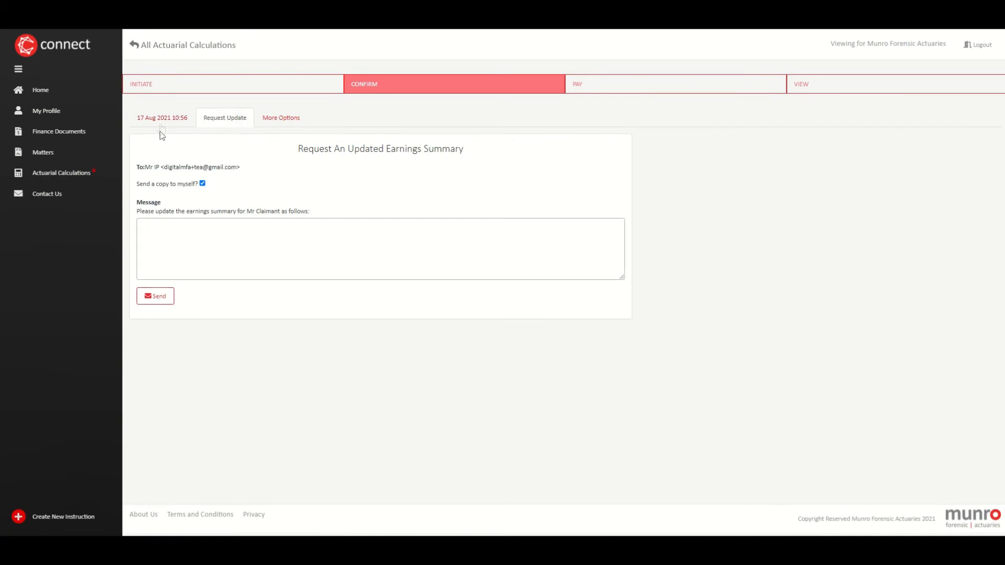
pyautogui.click(174, 119)
pyautogui.scroll(-5, 438, 274)
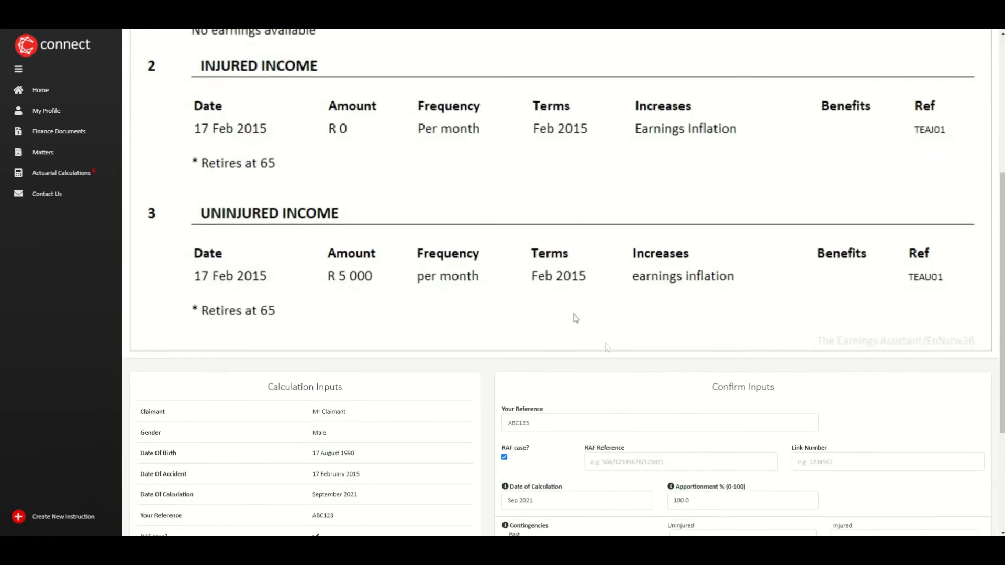
# Step: Set the contingencies to 5% past uninjured, 15% future uninjured and 25% future injured in the Confirm Inputs form
pyautogui.scroll(-1, 433, 316)
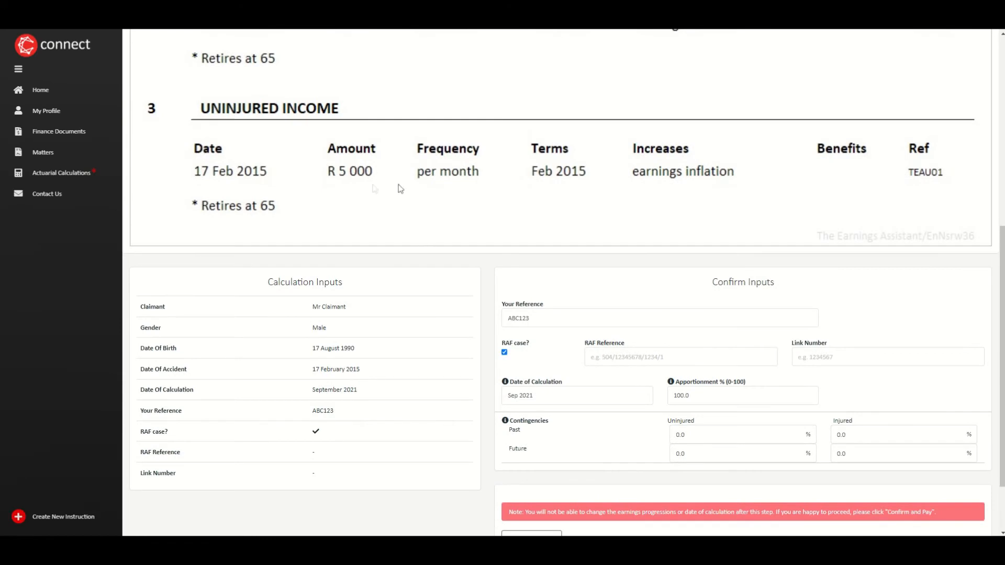
pyautogui.scroll(-1, 616, 309)
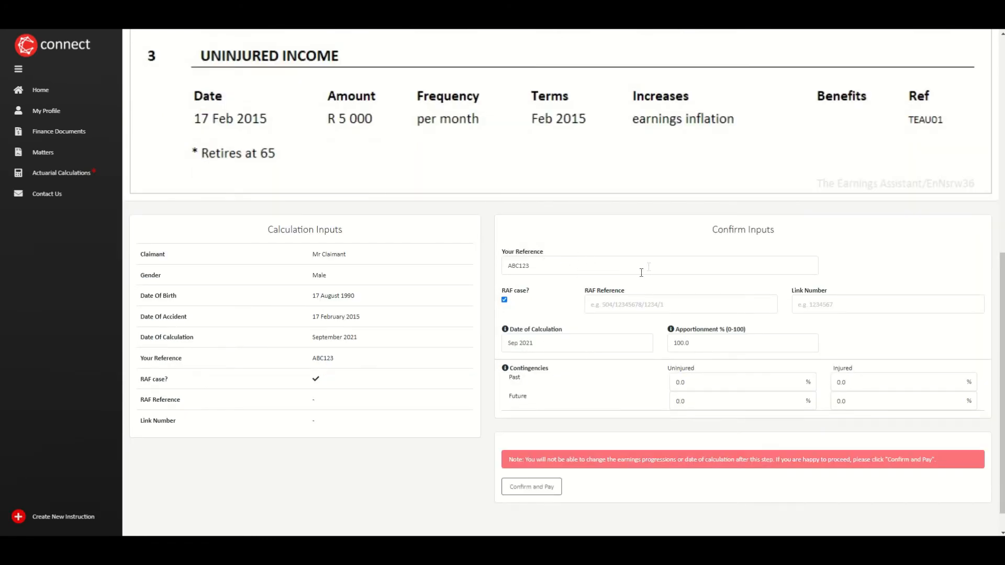
pyautogui.doubleClick(680, 382)
pyautogui.write('5')
pyautogui.doubleClick(681, 401)
pyautogui.write('15')
pyautogui.doubleClick(841, 401)
pyautogui.write('25')
pyautogui.scroll(-1, 837, 360)
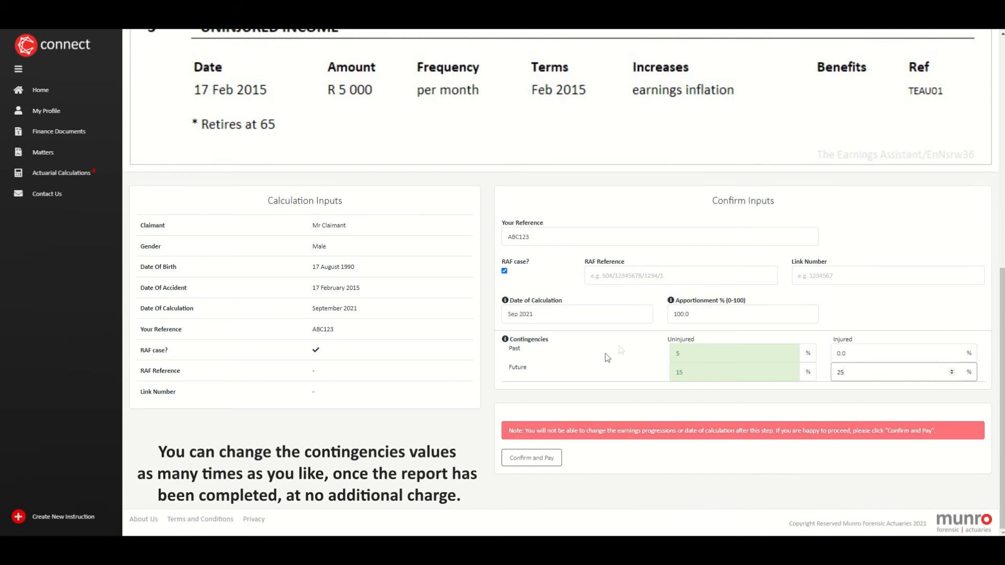
pyautogui.click(570, 334)
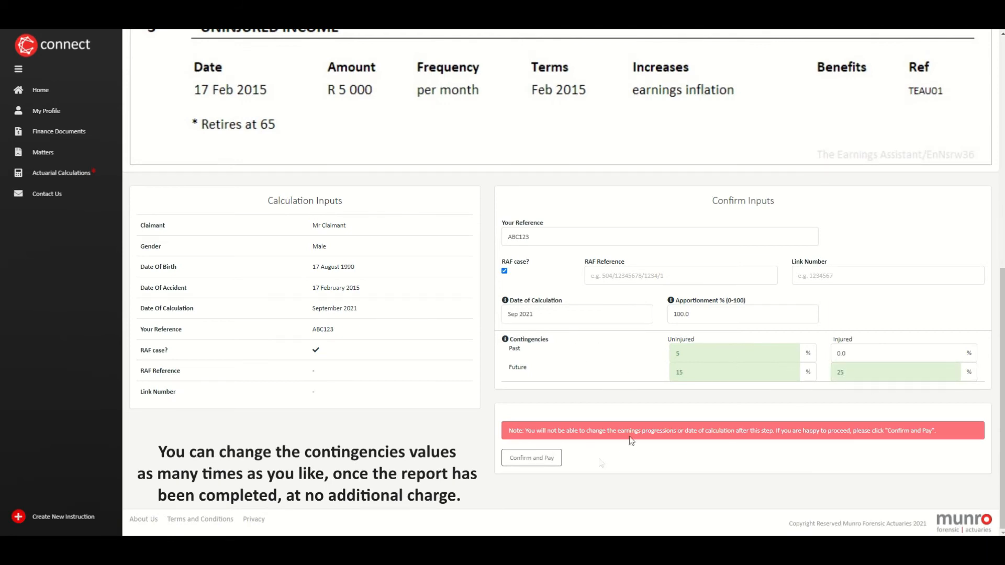
# Step: Confirm the inputs and complete the payment through PayFast, returning to the Actuarial Calculation in Connect
pyautogui.click(533, 459)
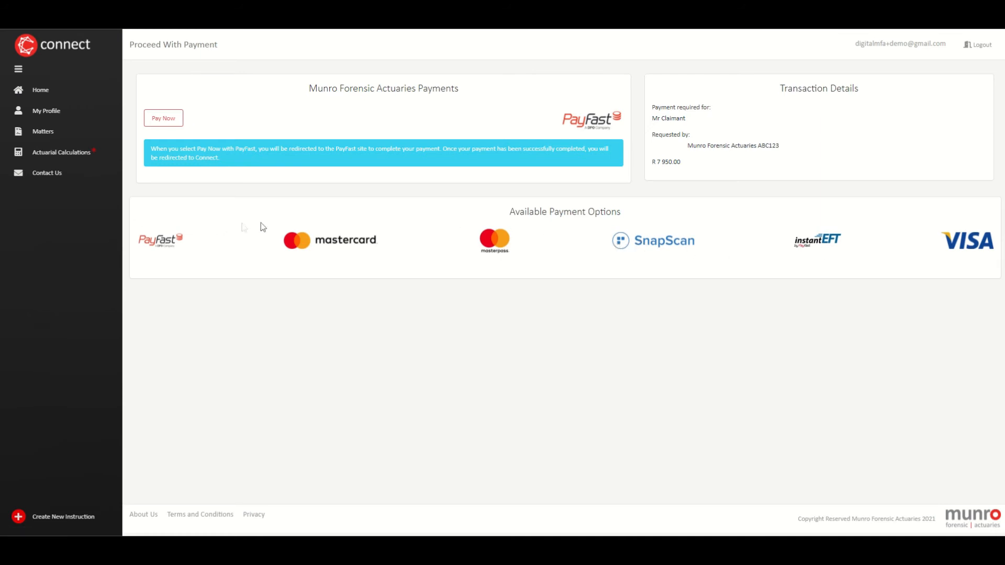
pyautogui.click(170, 125)
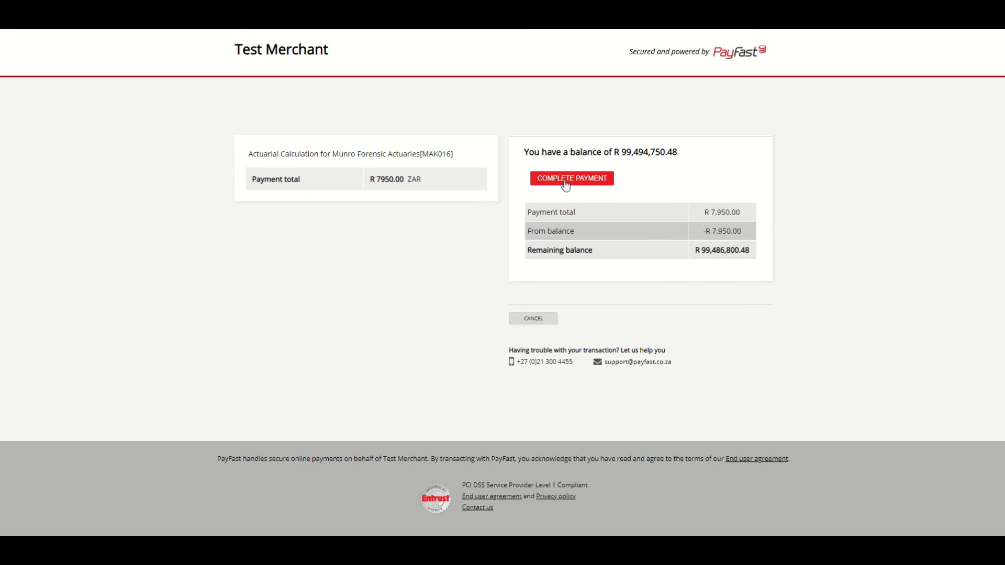
pyautogui.click(562, 182)
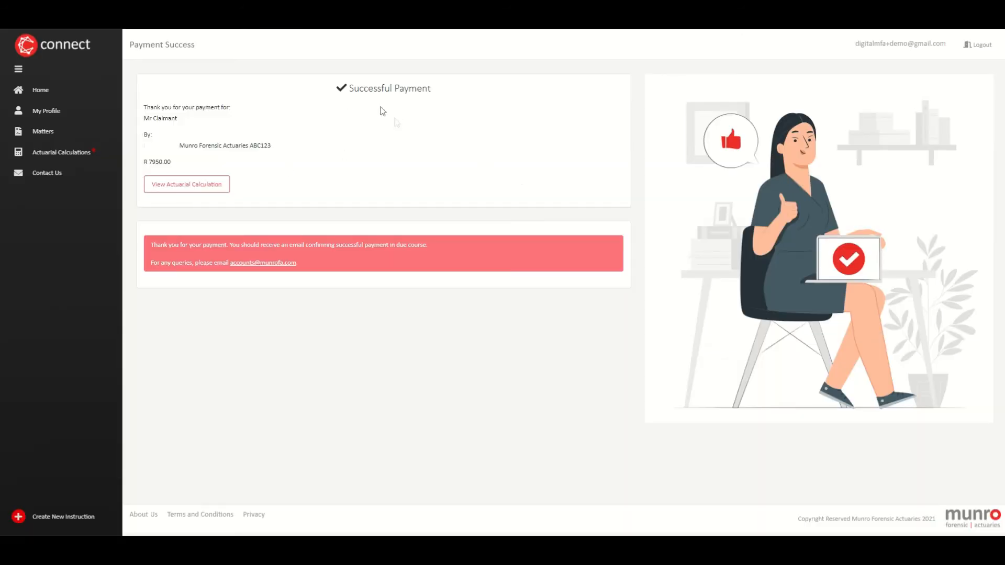
pyautogui.click(202, 183)
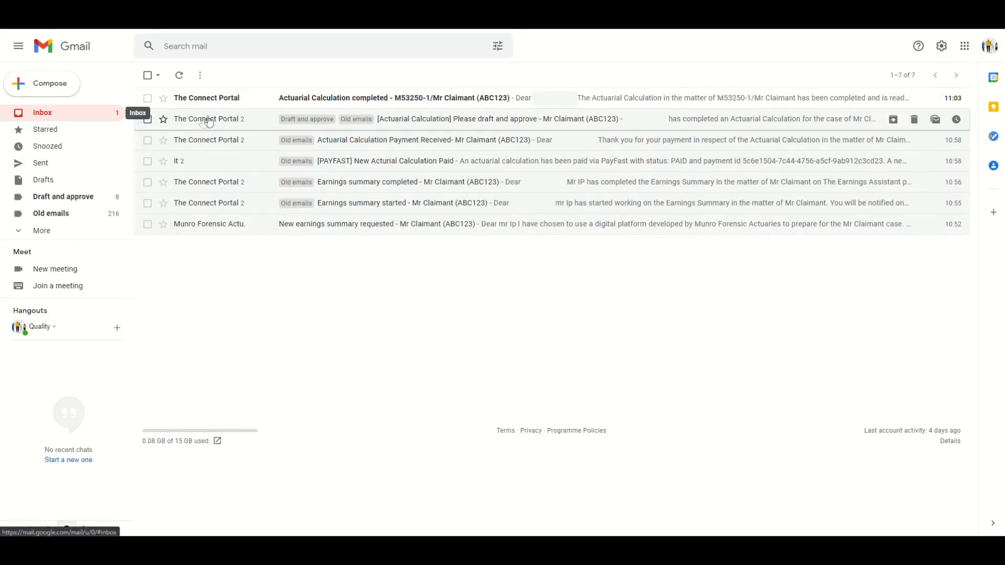
# Step: Open the report linked in Gmail's Actuarial Calculation completed email and read it down to the actuarial assumptions
pyautogui.click(398, 103)
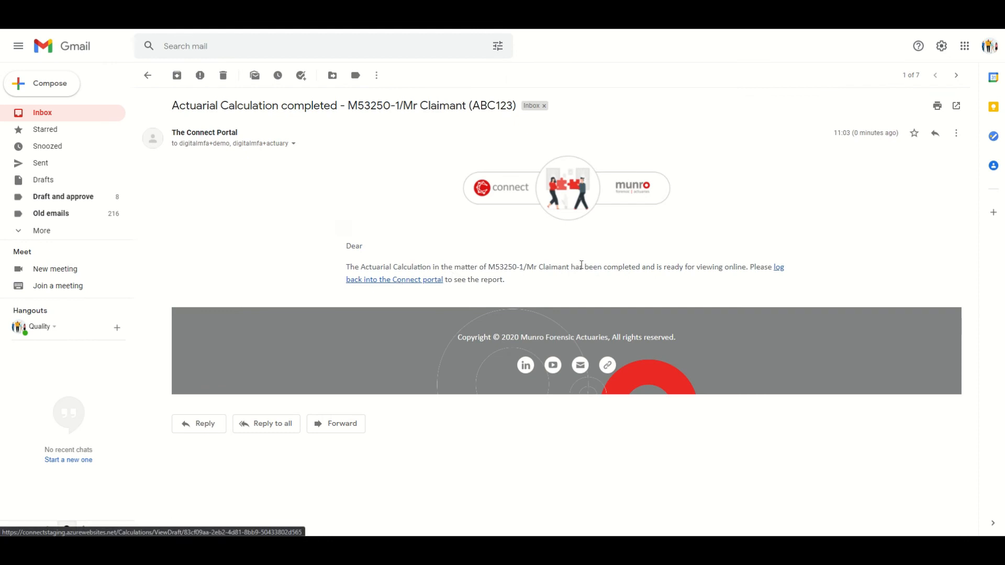
pyautogui.click(406, 281)
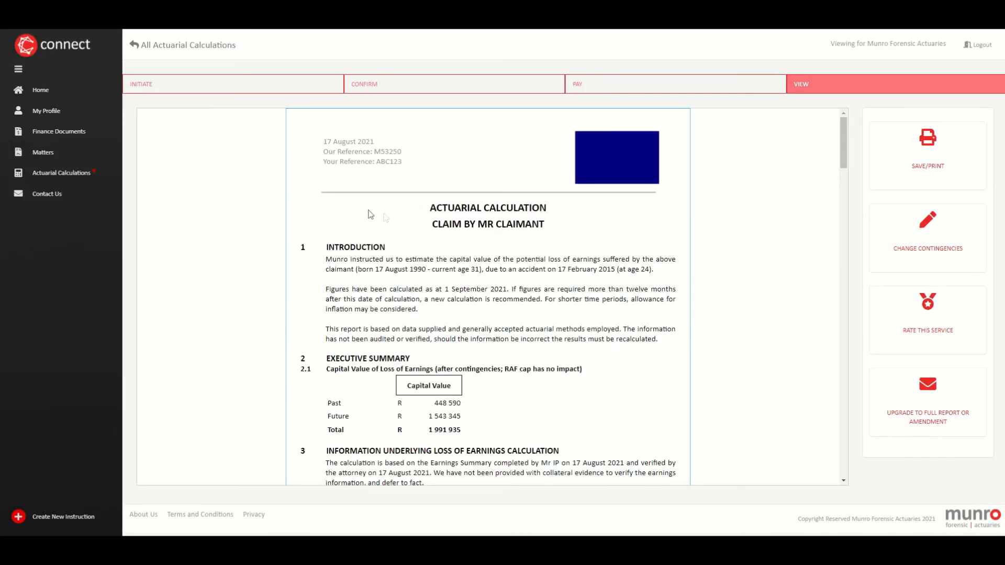
pyautogui.scroll(-1, 565, 225)
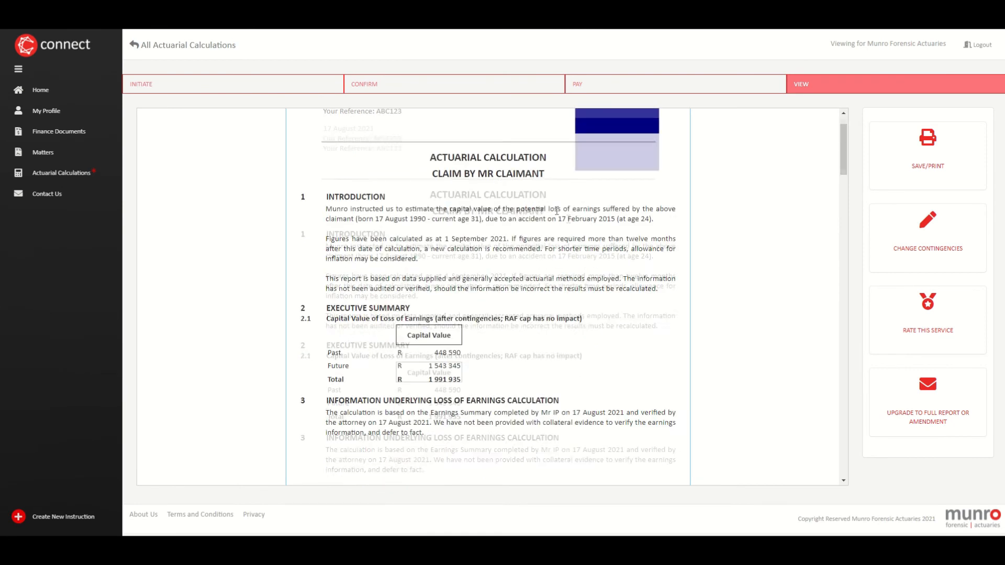
pyautogui.scroll(-3, 441, 234)
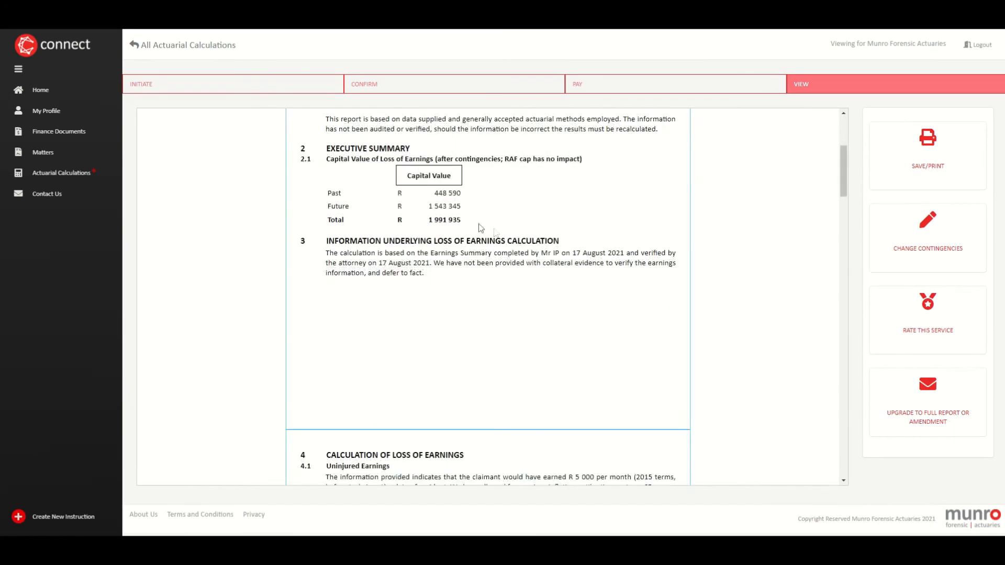
pyautogui.scroll(-8, 520, 215)
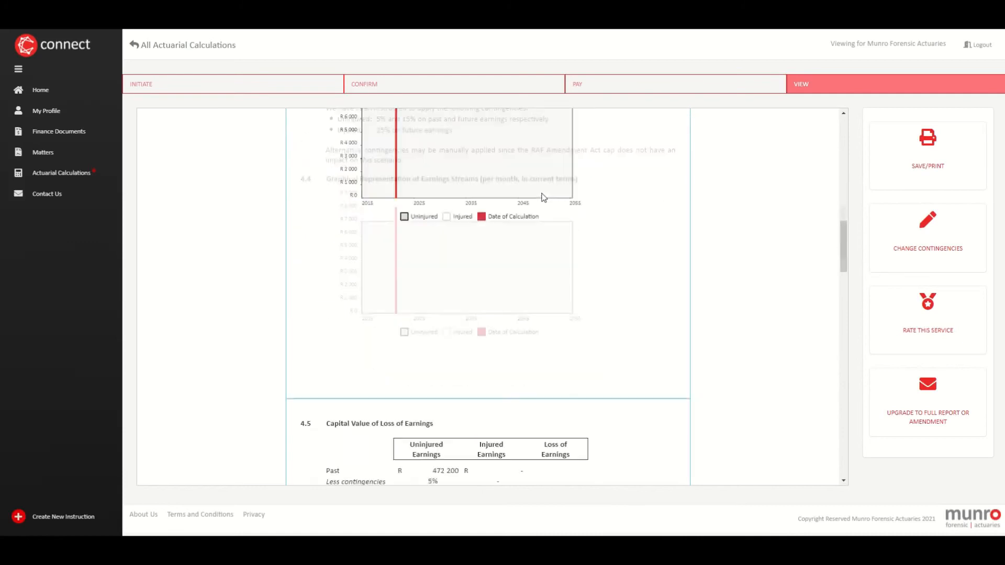
pyautogui.scroll(-6, 543, 199)
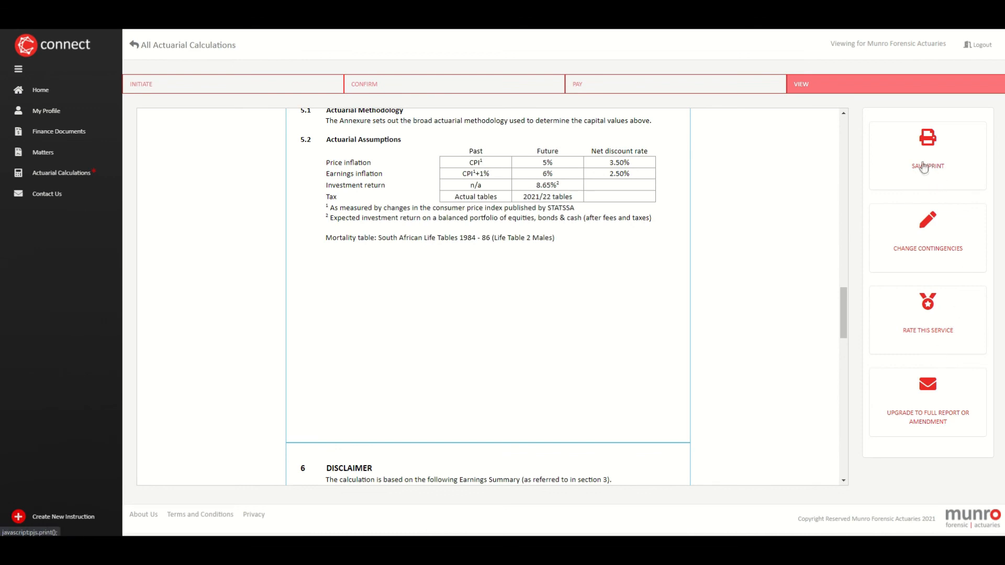
# Step: View the form for upgrading the Actuarial Calculation to a full report, and return to the list of all Actuarial Calculations
pyautogui.scroll(5, 654, 261)
pyautogui.scroll(10, 680, 262)
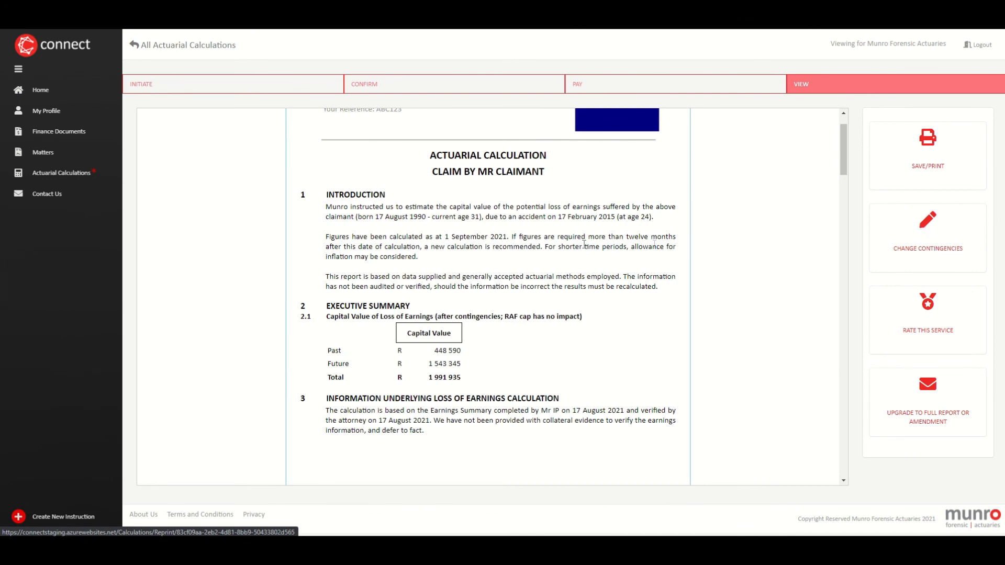
pyautogui.scroll(-2, 584, 244)
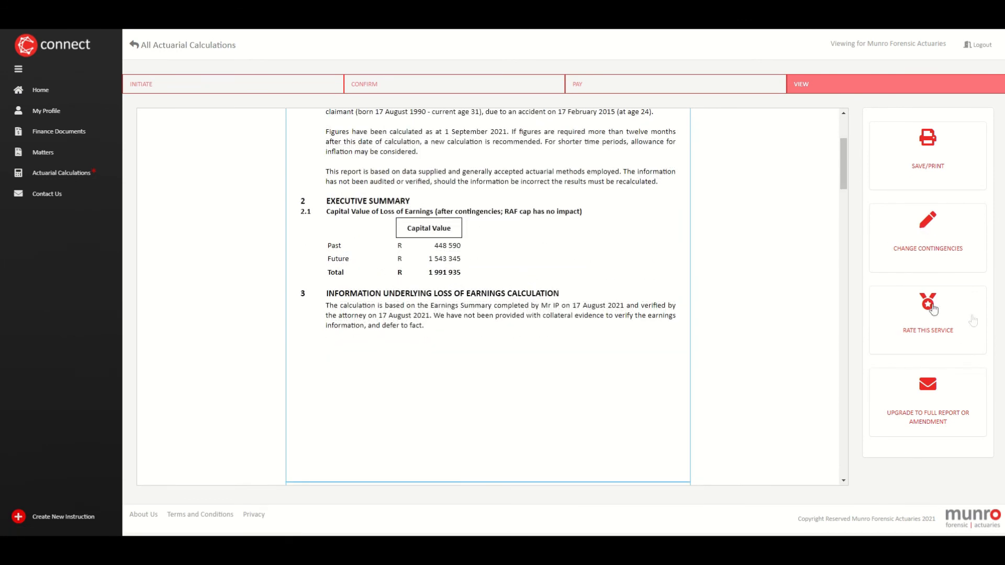
pyautogui.click(915, 398)
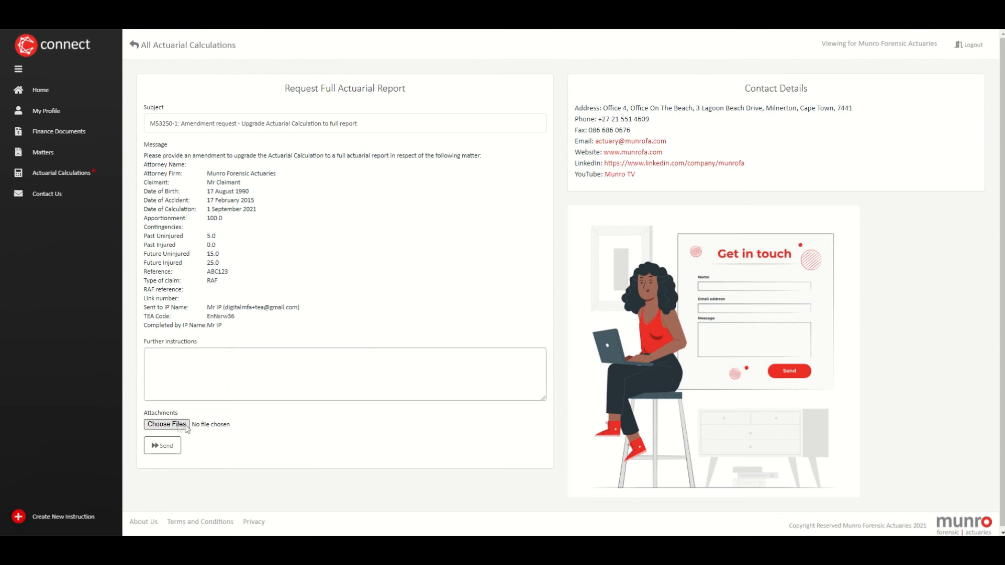
pyautogui.click(134, 46)
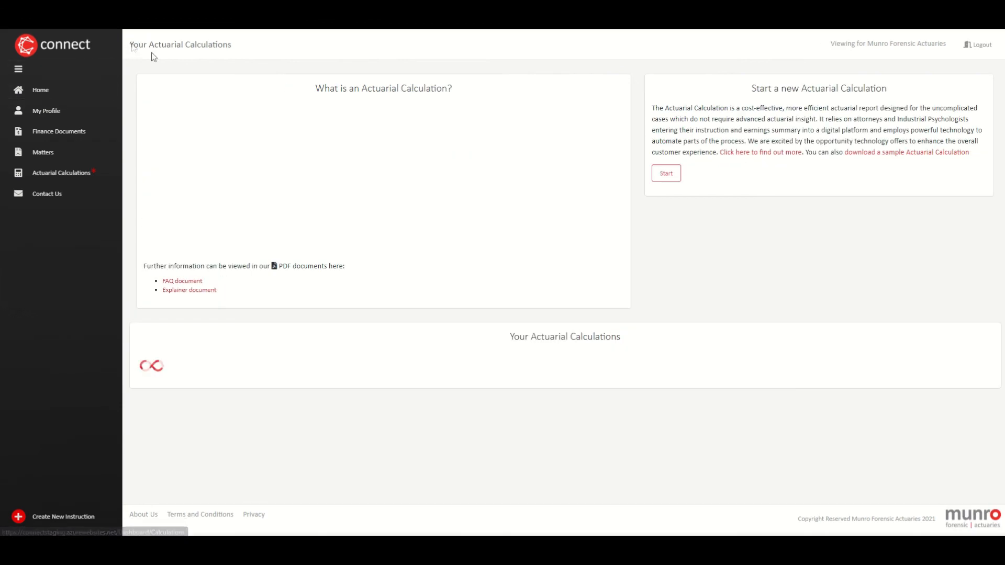